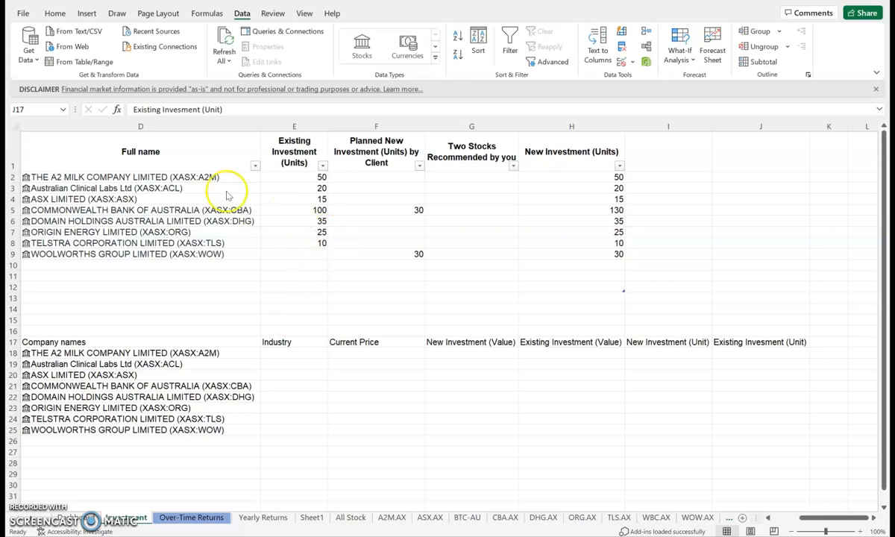
Step: Enter =D18.Industry in E18 to retrieve the A2 Milk Company's industry from its stock data type
click(279, 355)
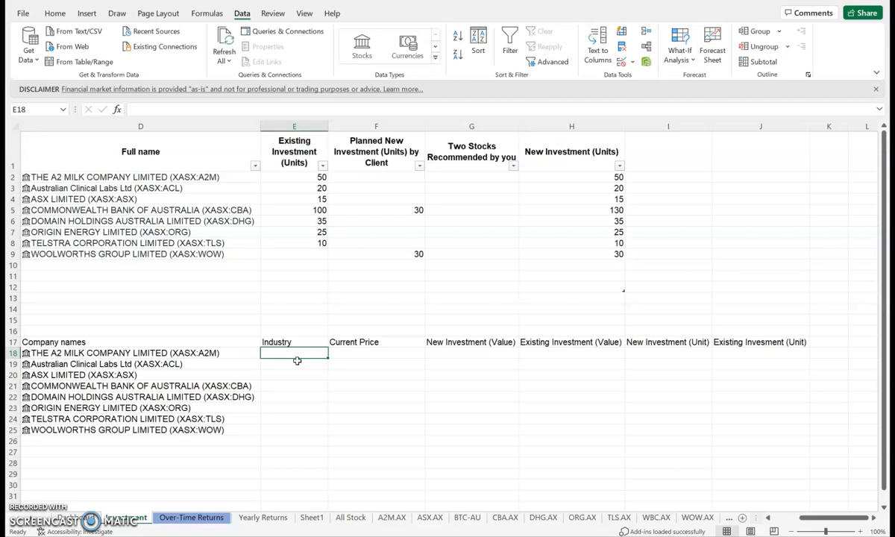
text(=)
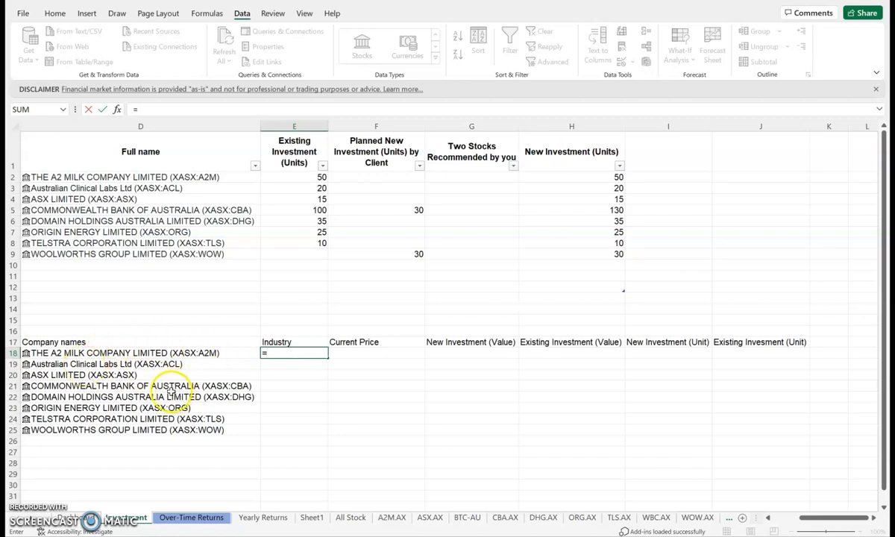
click(112, 352)
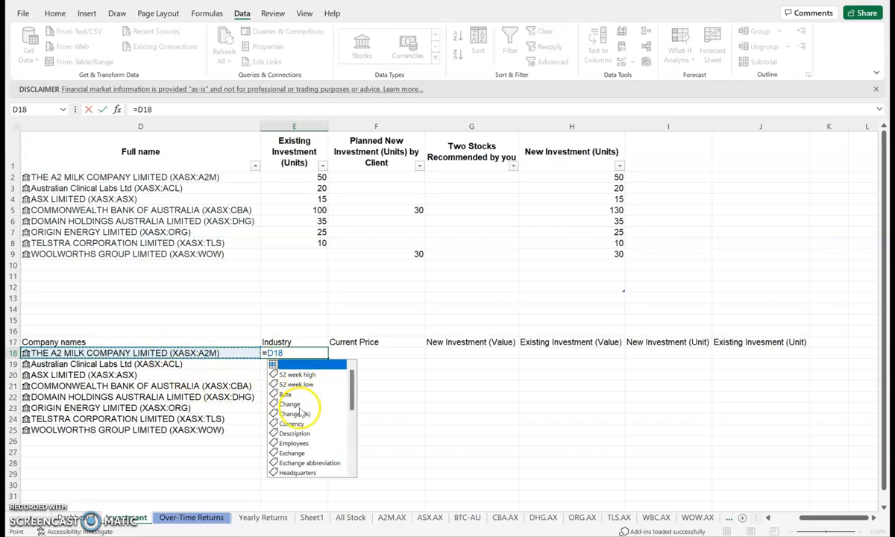
scroll(309, 442, down, 5)
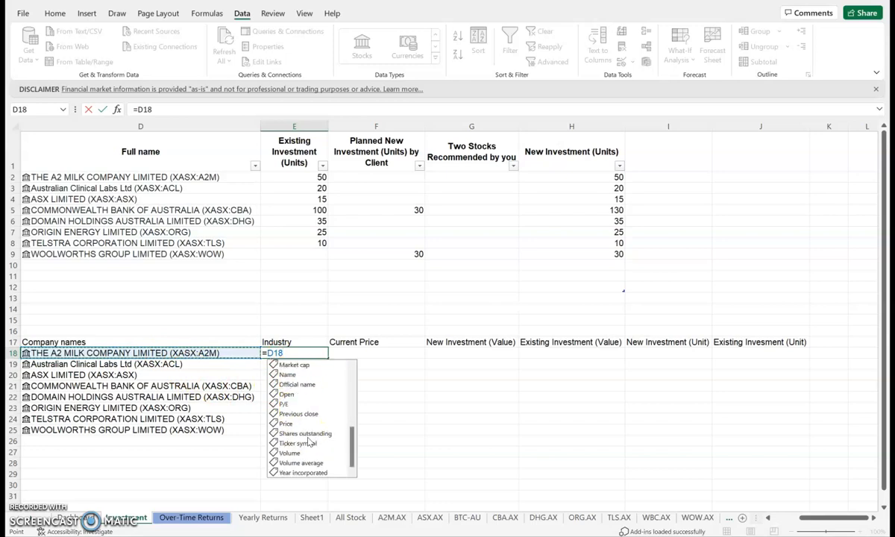
scroll(310, 442, up, 5)
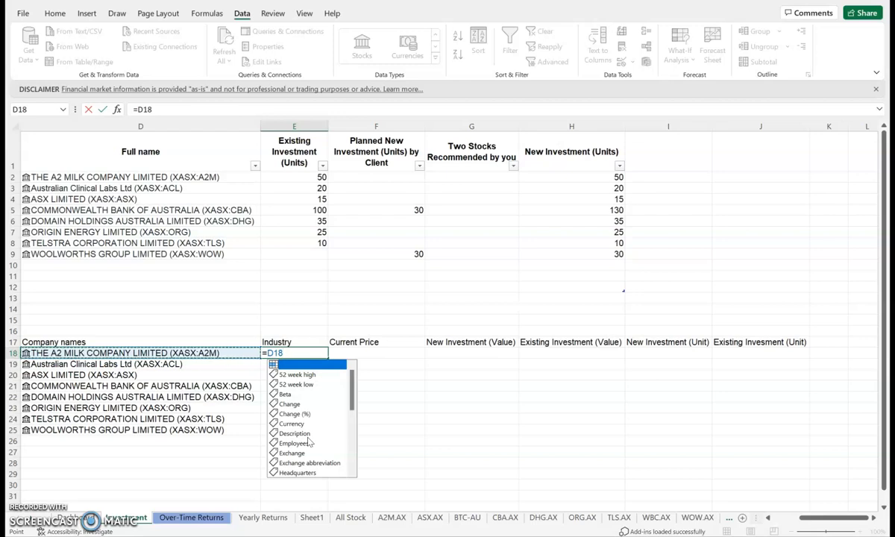
scroll(313, 442, down, 5)
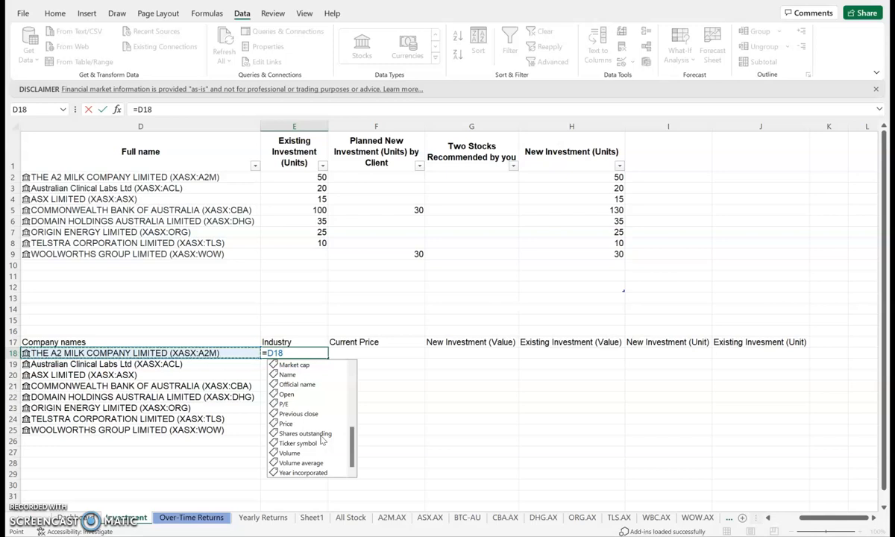
scroll(317, 433, up, 10)
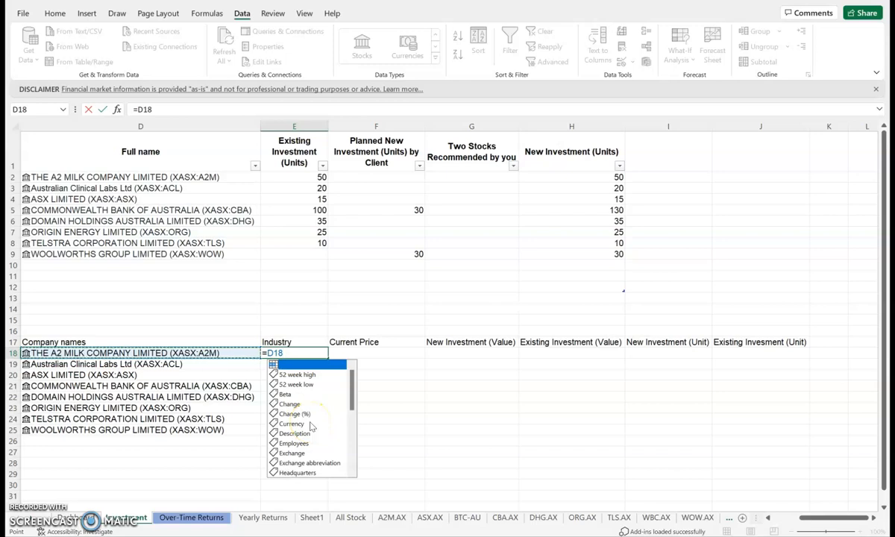
text(.)
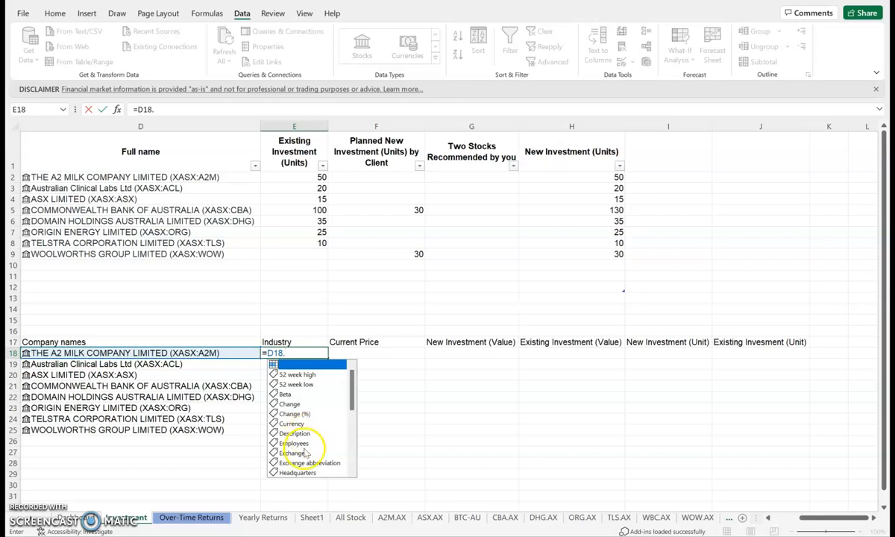
scroll(306, 453, down, 1)
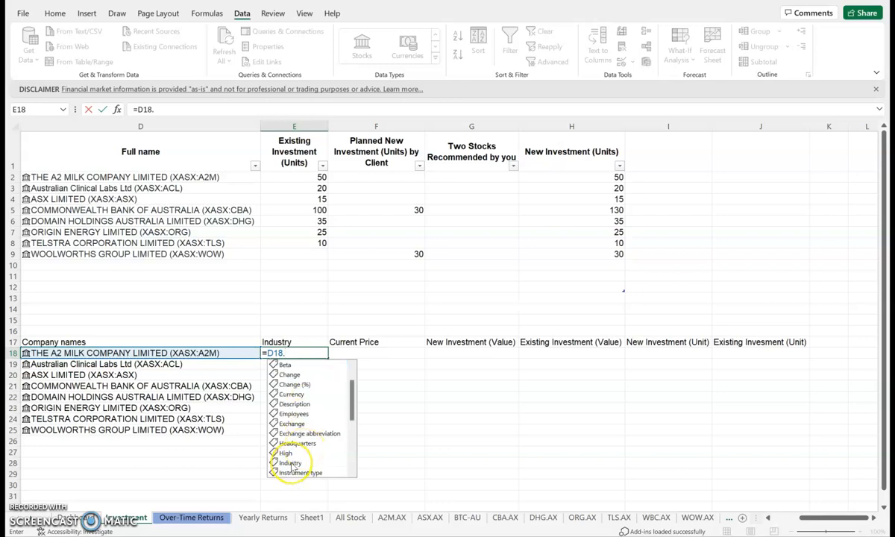
click(291, 463)
double_click(291, 463)
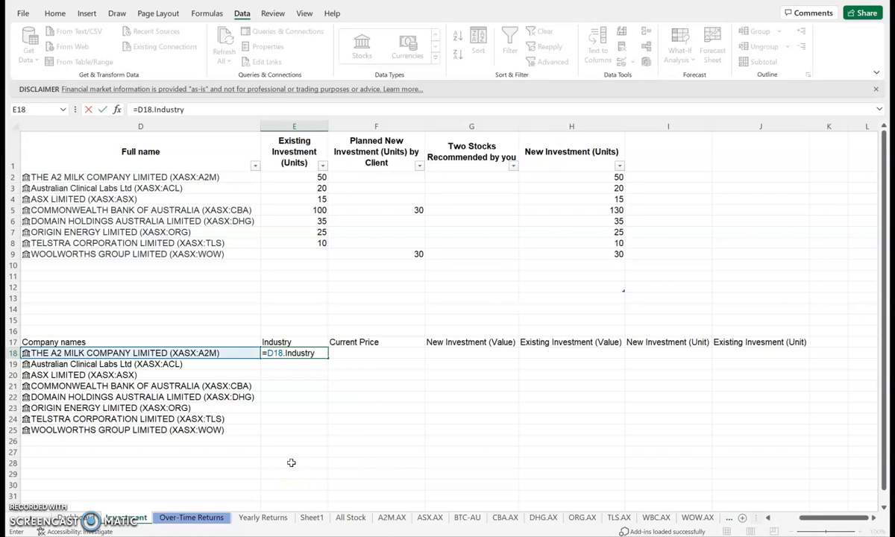
key(Return)
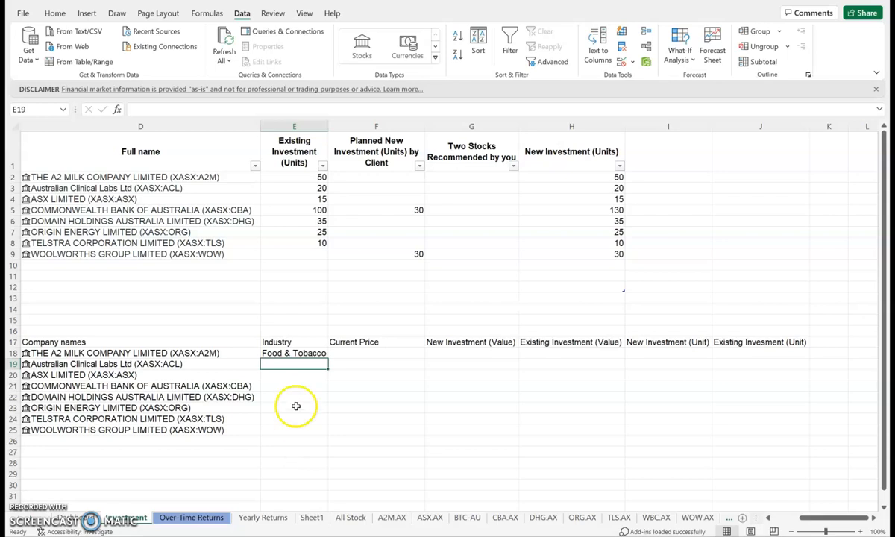
Step: Fill the Industry formula down from E18 to E25 and autofit the width of column E
click(288, 354)
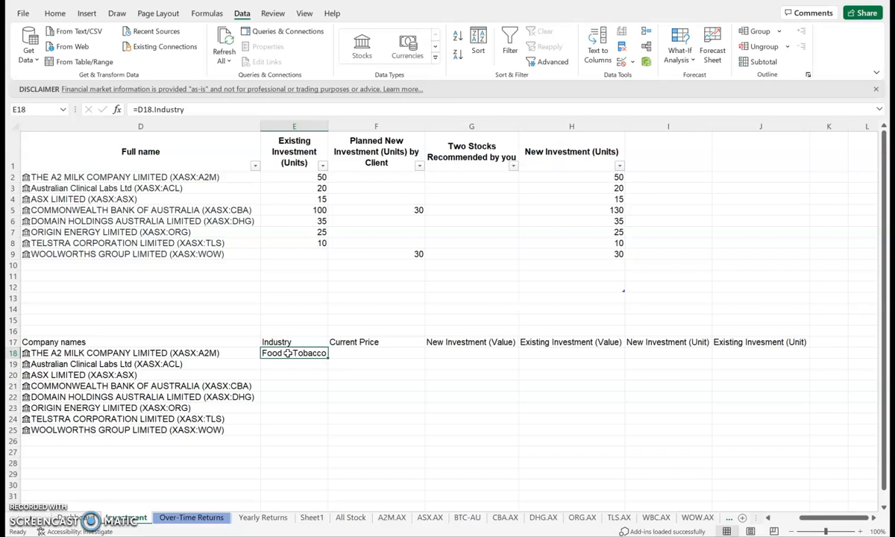
drag(328, 358, 323, 435)
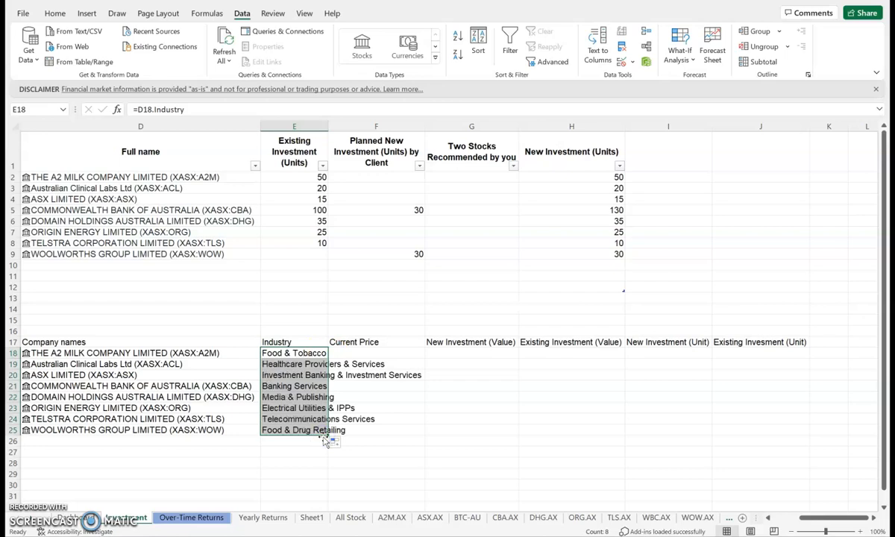
click(295, 126)
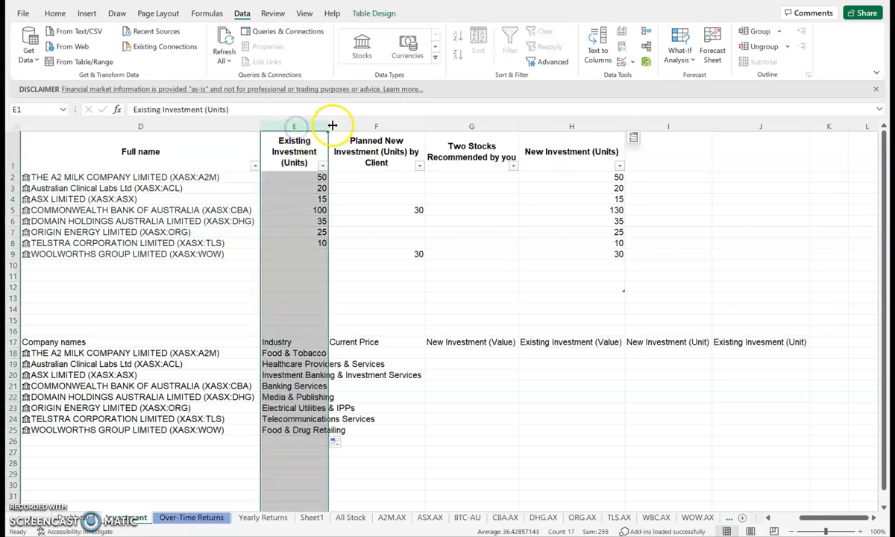
double_click(328, 126)
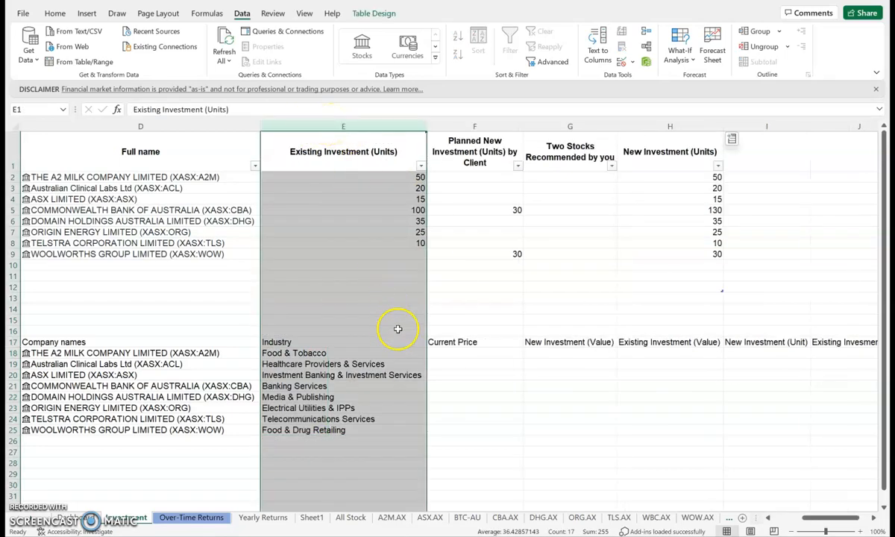
Step: Enter =D18.Price in F18 under Current Price and fill the formula down to F25
click(462, 355)
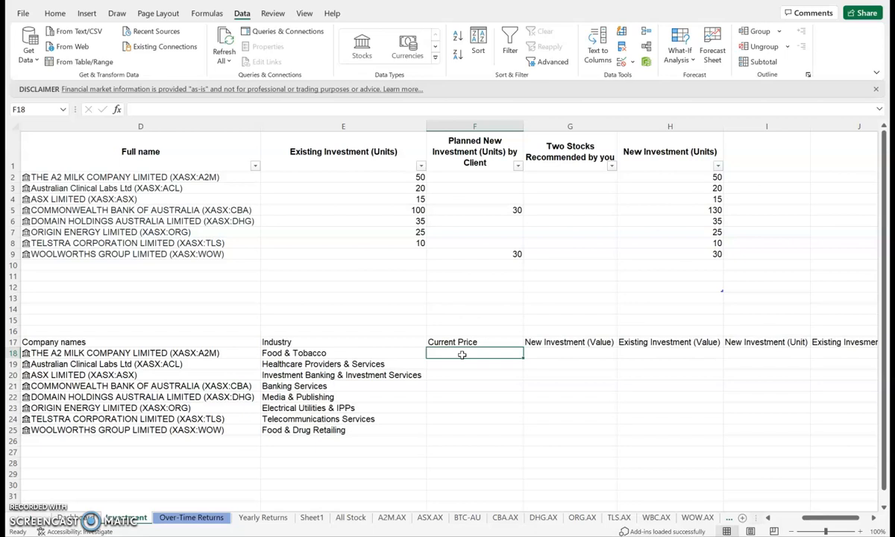
text(=)
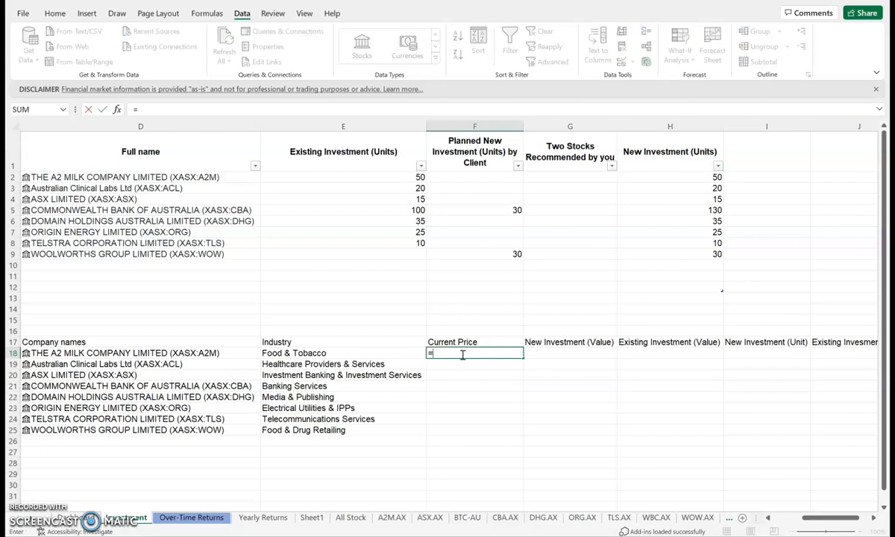
click(84, 352)
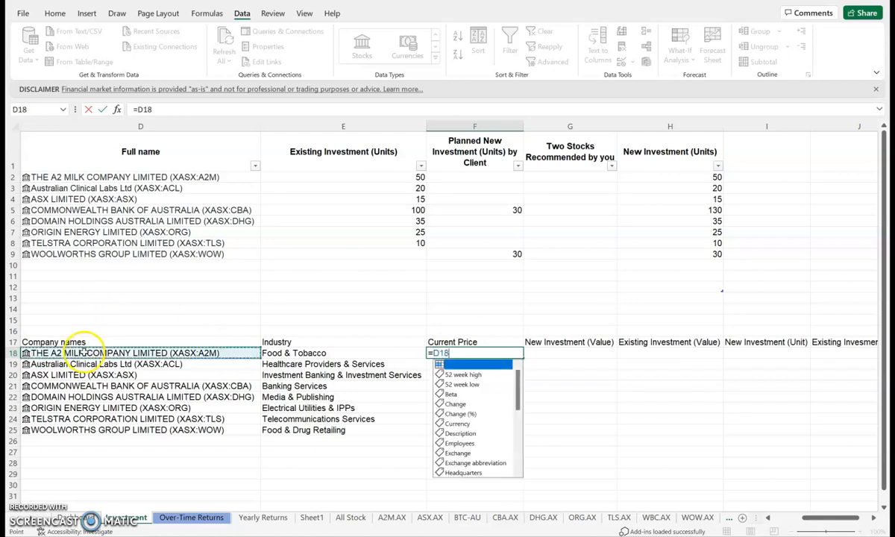
text(.)
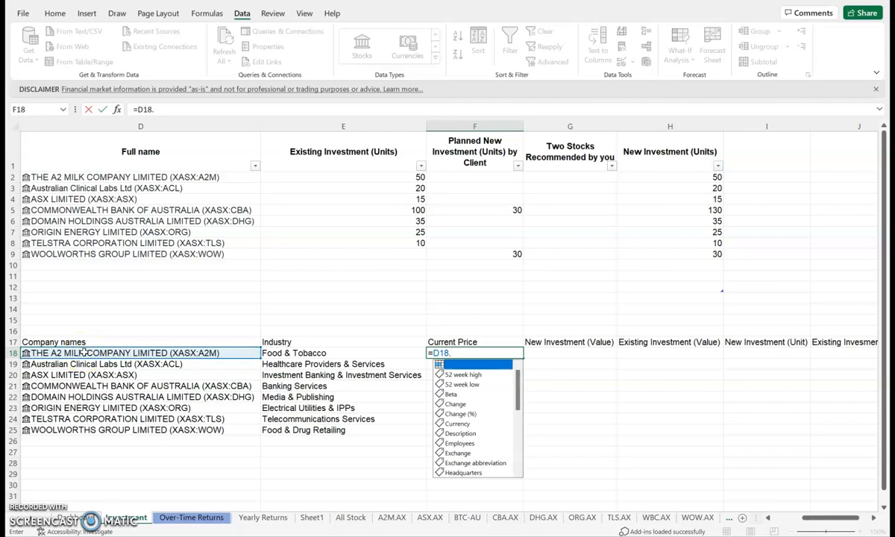
drag(519, 390, 516, 429)
double_click(452, 453)
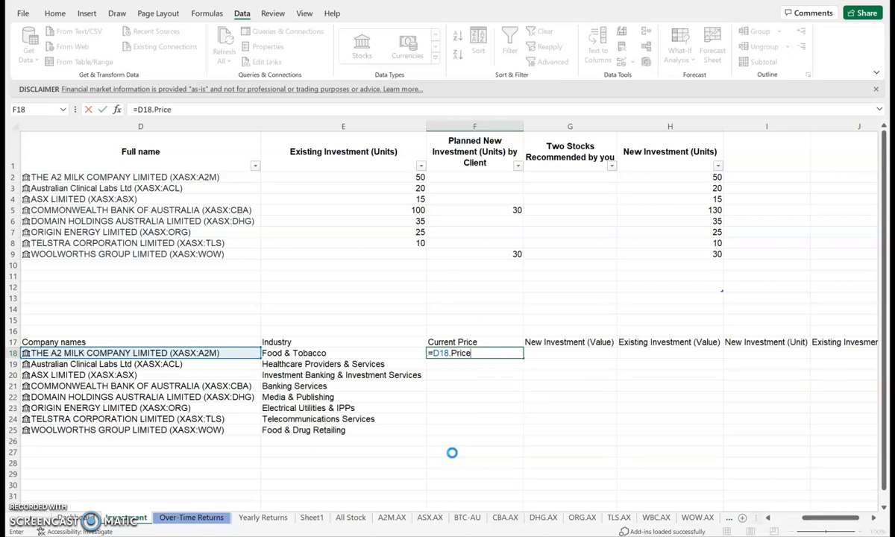
key(Return)
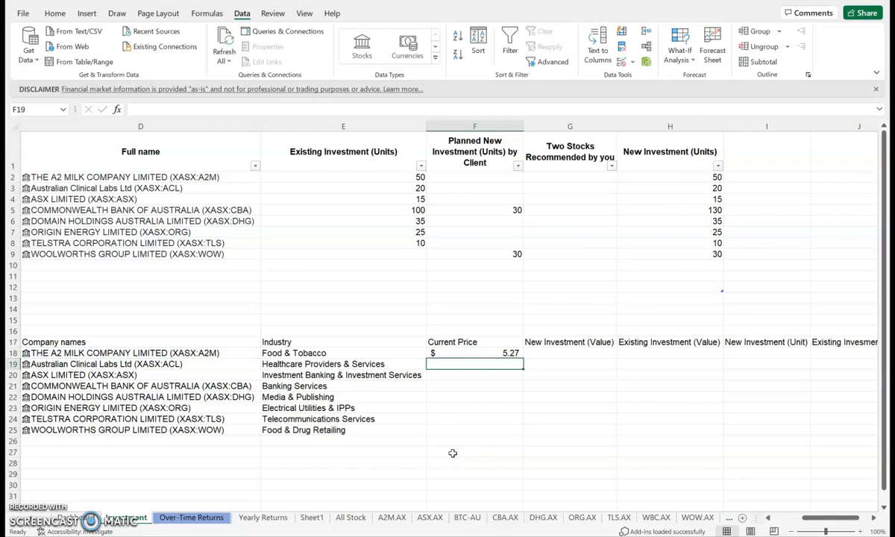
click(477, 353)
drag(523, 357, 524, 438)
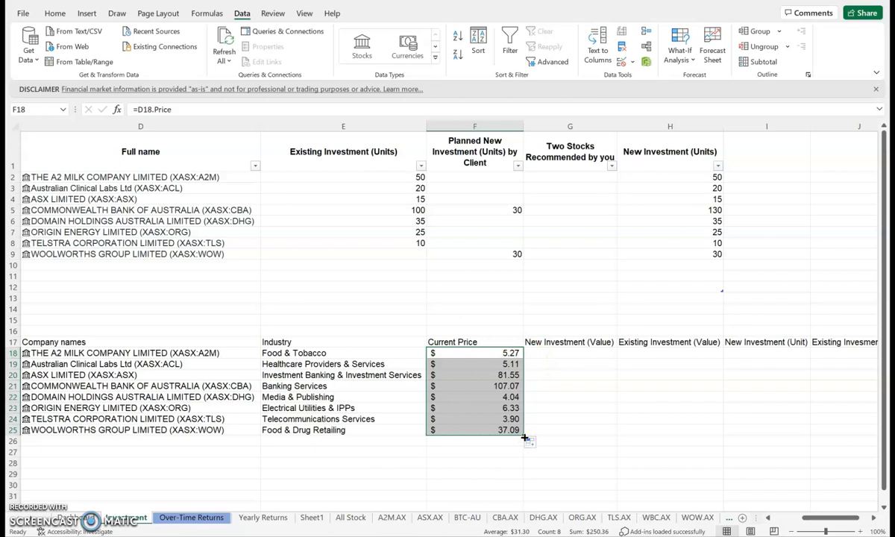
Step: Examine the upper table's existing, planned and new investment unit columns and the formulas behind New Investment (Units)
click(566, 353)
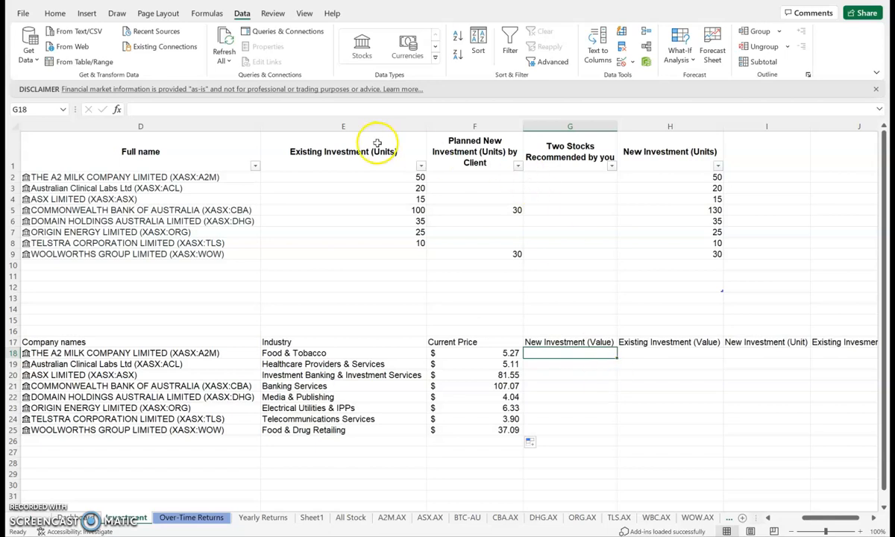
click(350, 152)
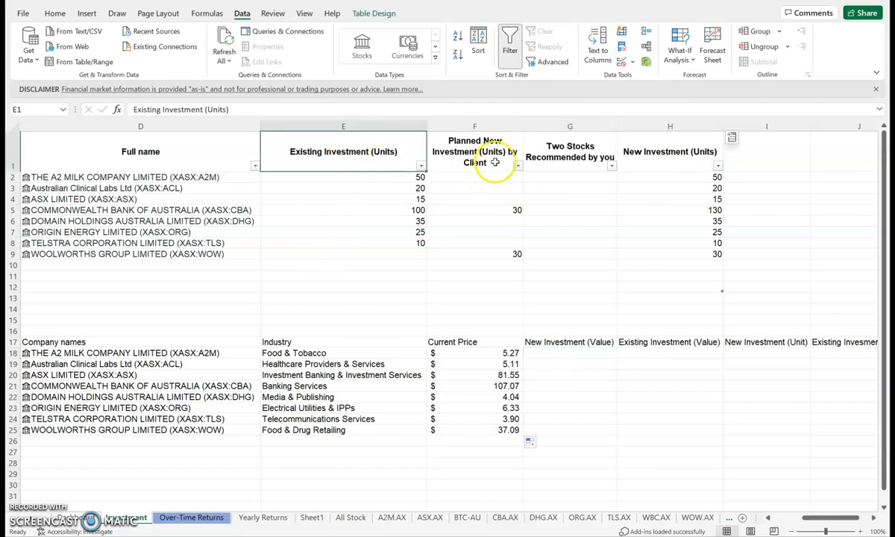
click(470, 153)
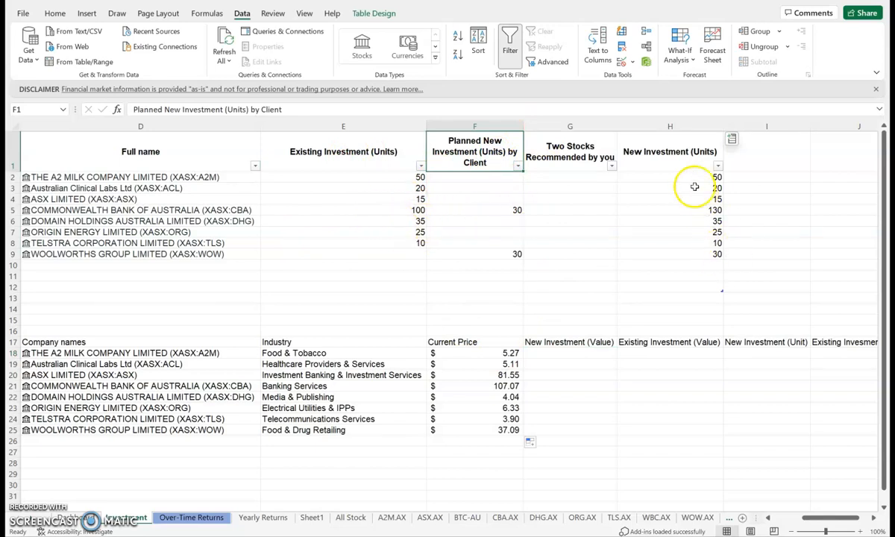
click(674, 145)
click(670, 179)
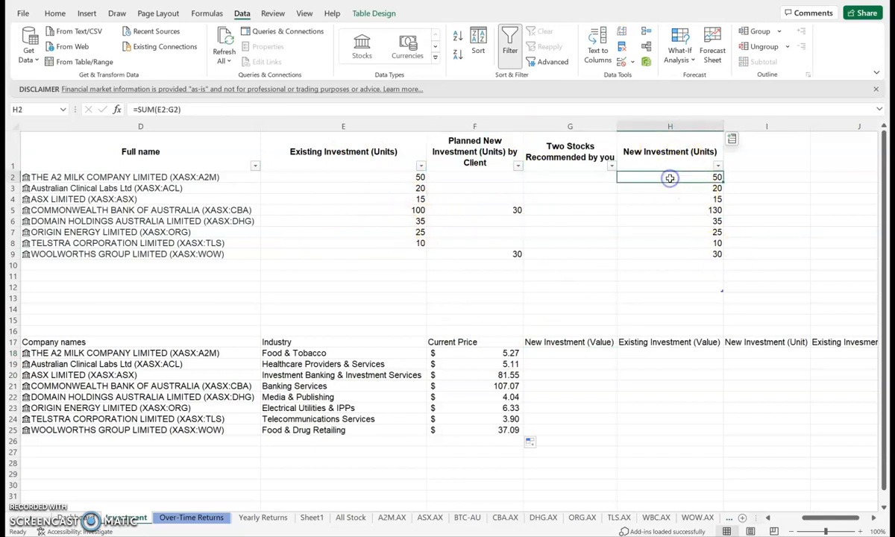
click(671, 185)
click(670, 176)
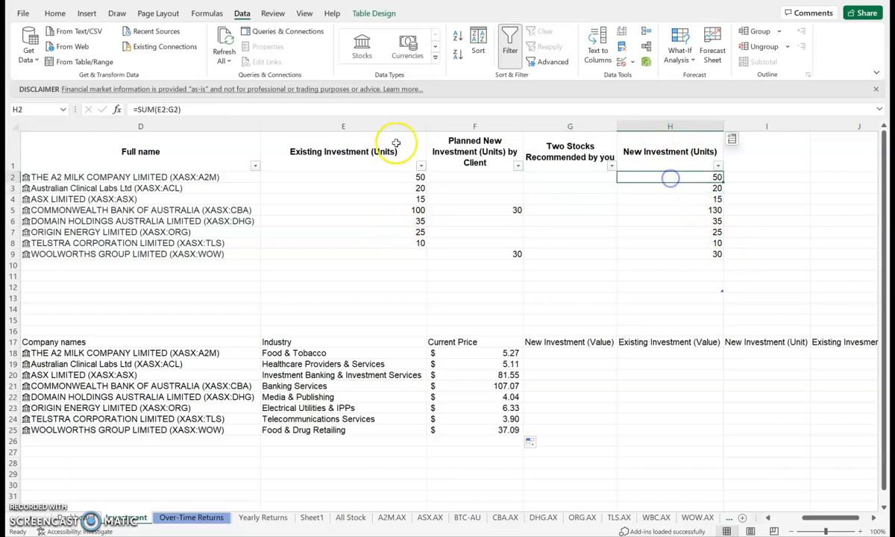
click(355, 113)
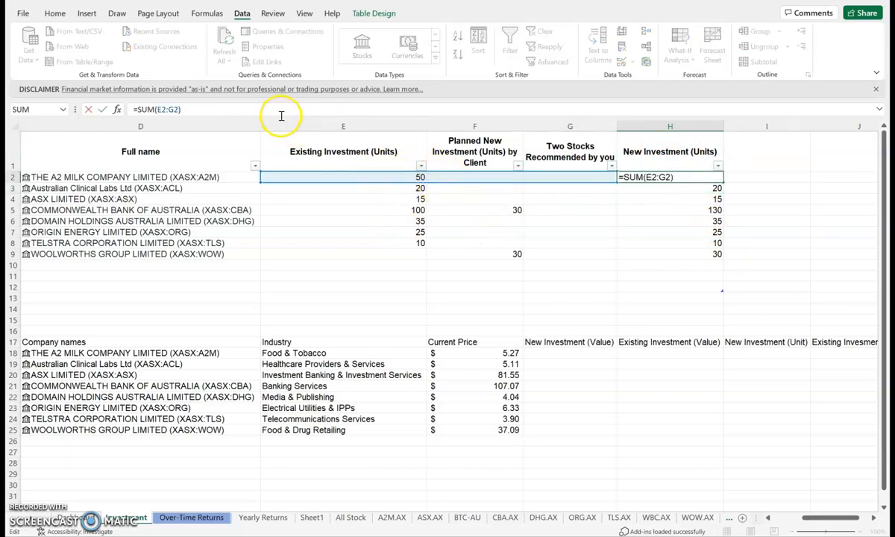
click(675, 253)
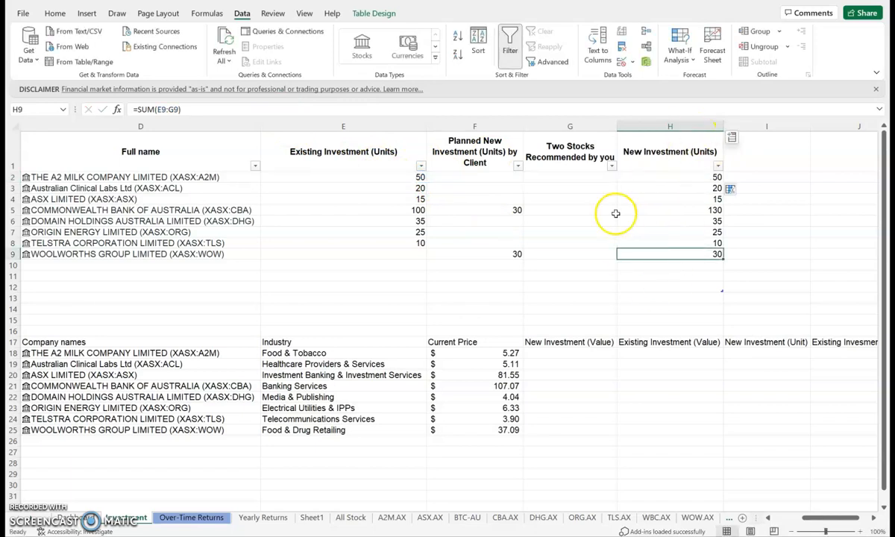
Step: Enter =F18*H2 in G18 under New Investment (Value) and fill the formula down to G25
click(559, 353)
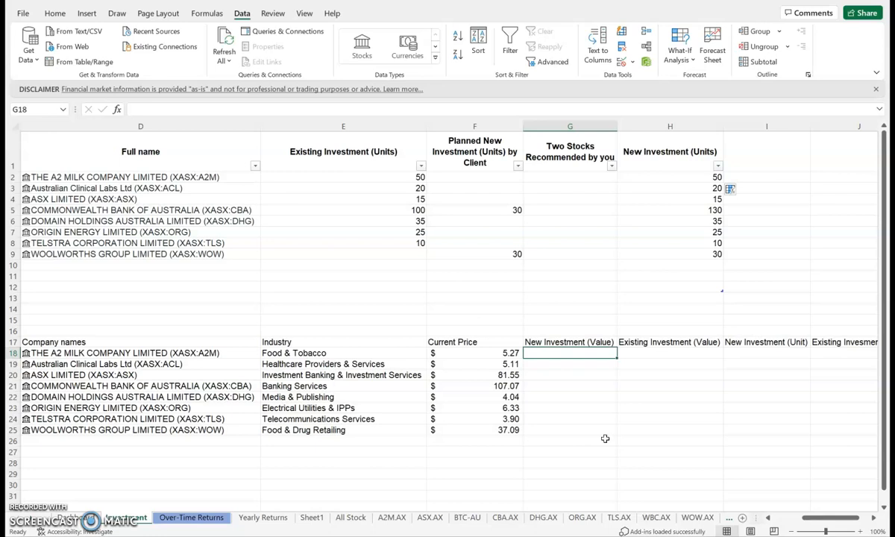
text(=)
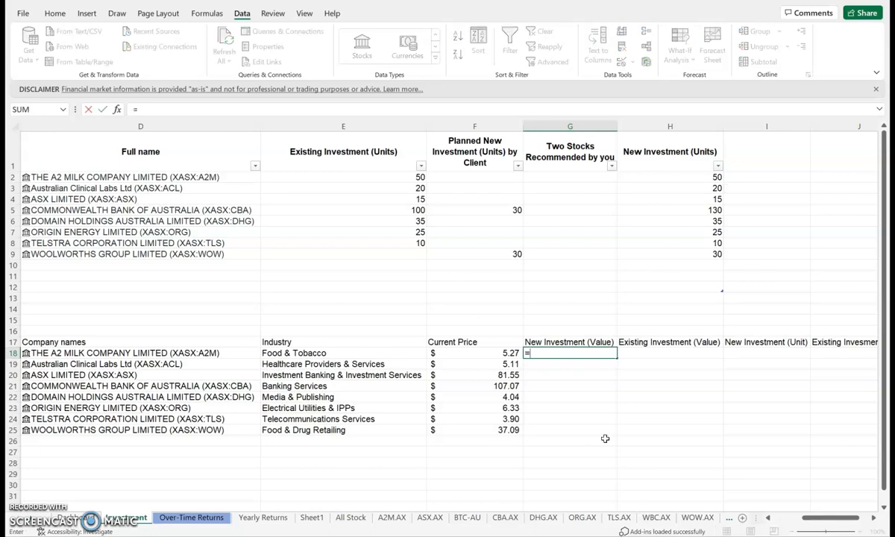
click(493, 352)
text(*)
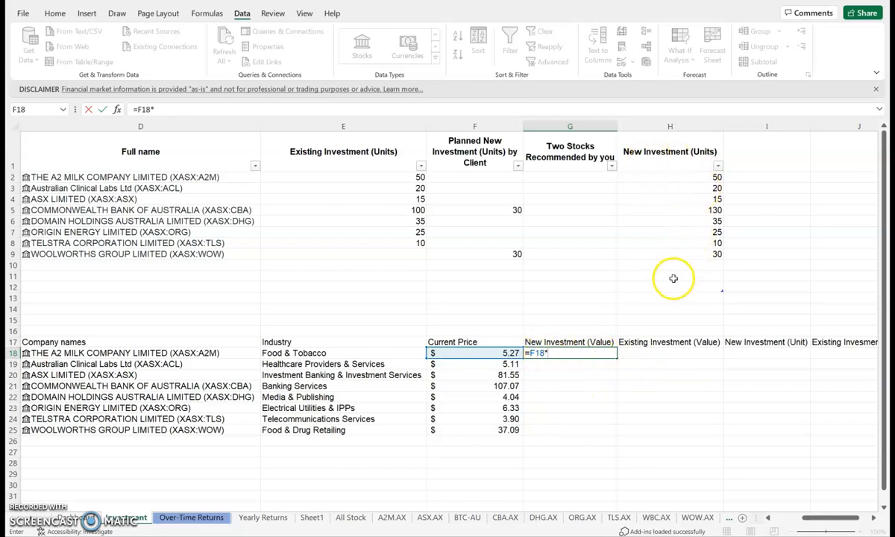
click(673, 177)
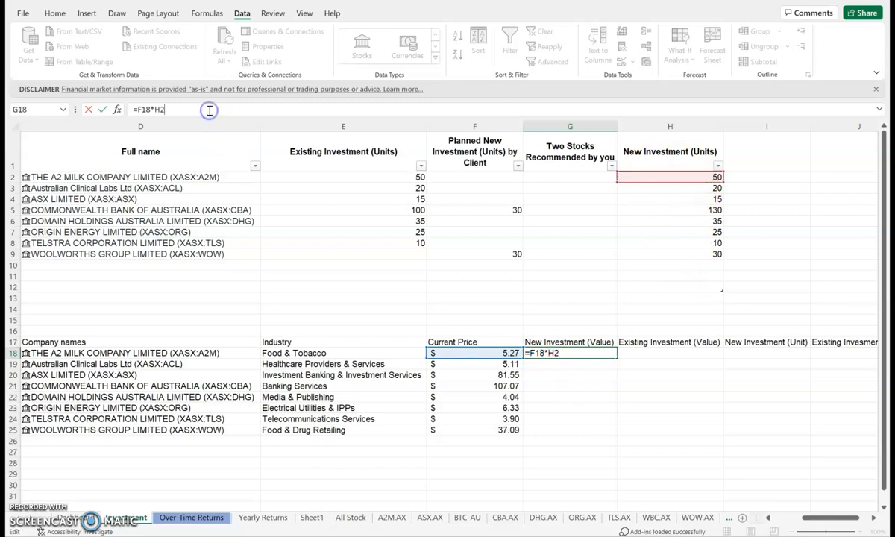
key(Return)
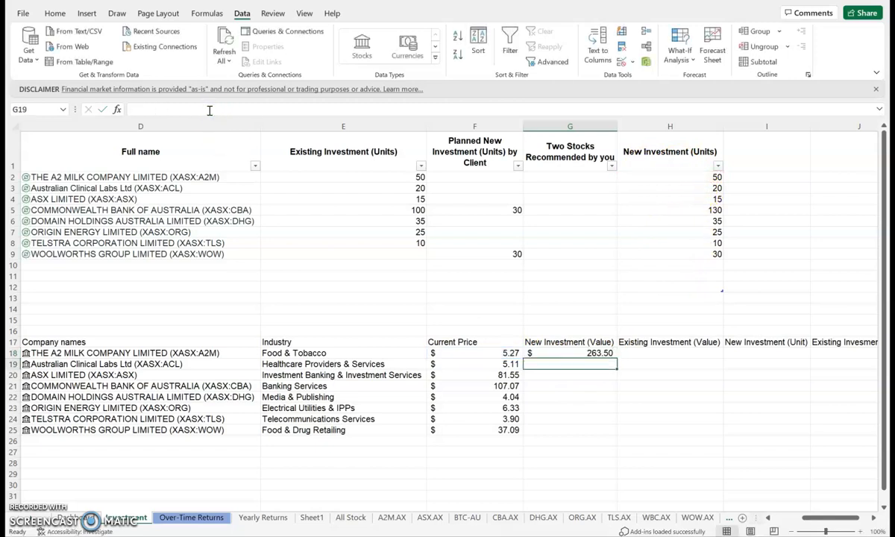
click(593, 356)
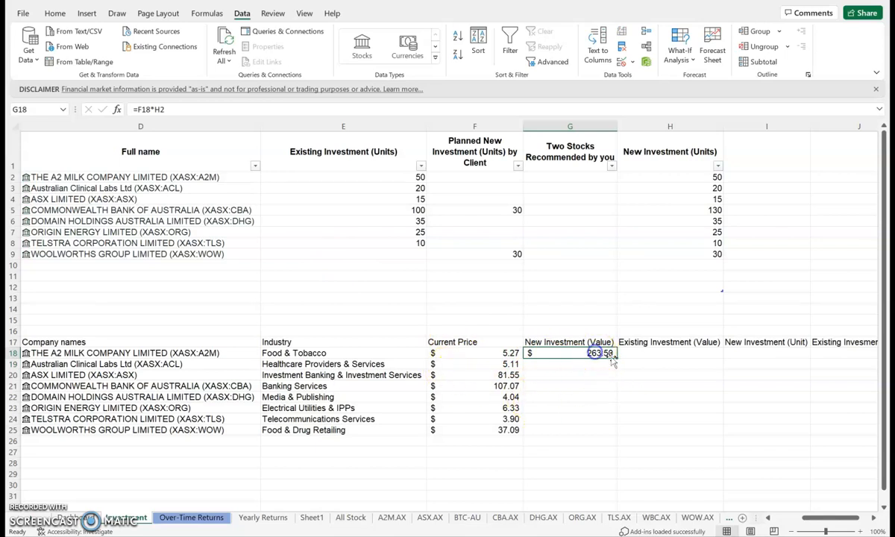
drag(618, 358, 618, 439)
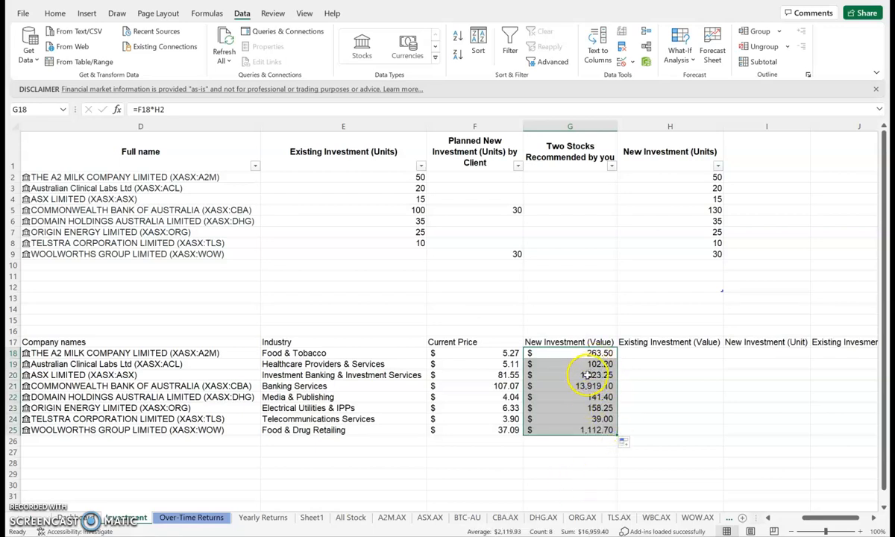
Step: Enter =F18*E2 in H18 under Existing Investment (Value) and fill the formula down to H25
click(680, 353)
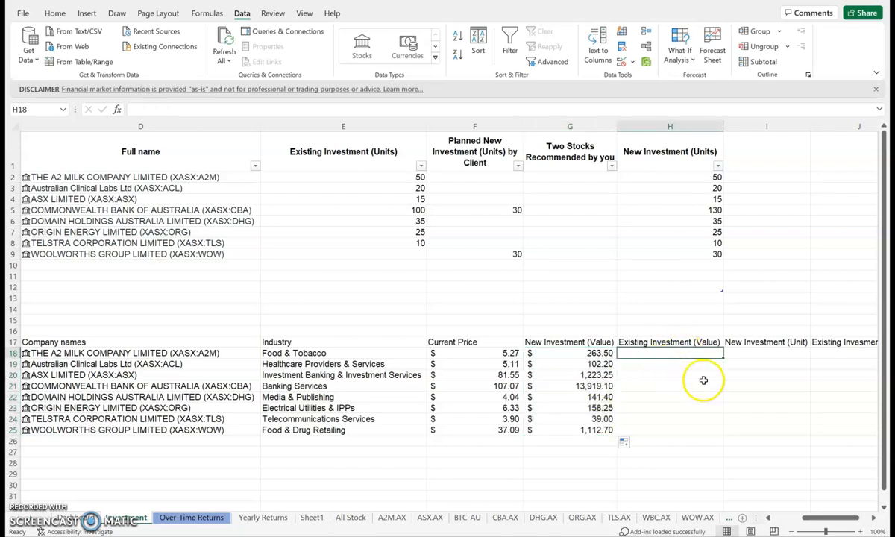
text(=)
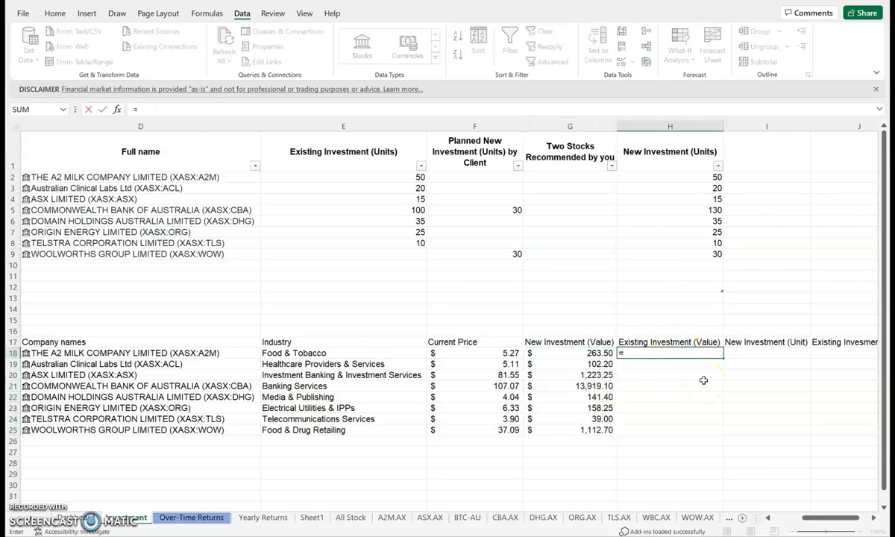
click(485, 354)
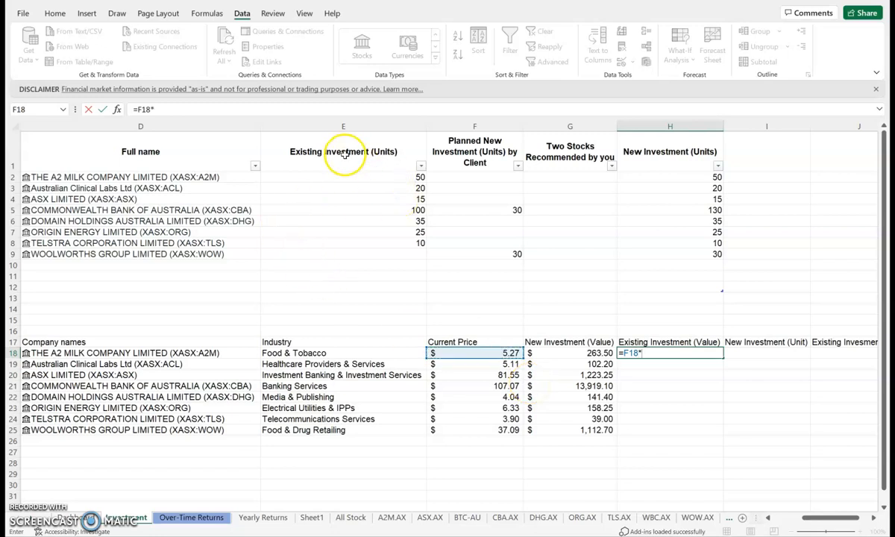
text(*)
click(373, 177)
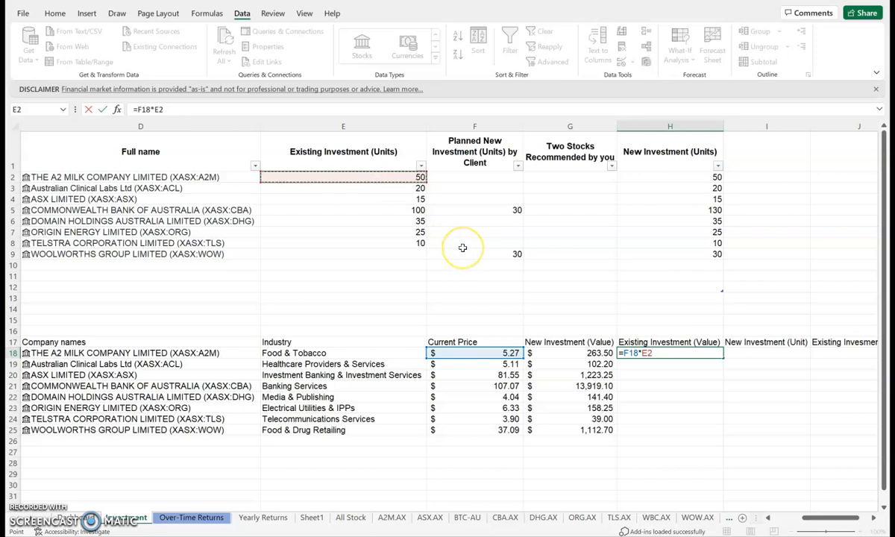
key(Return)
click(646, 353)
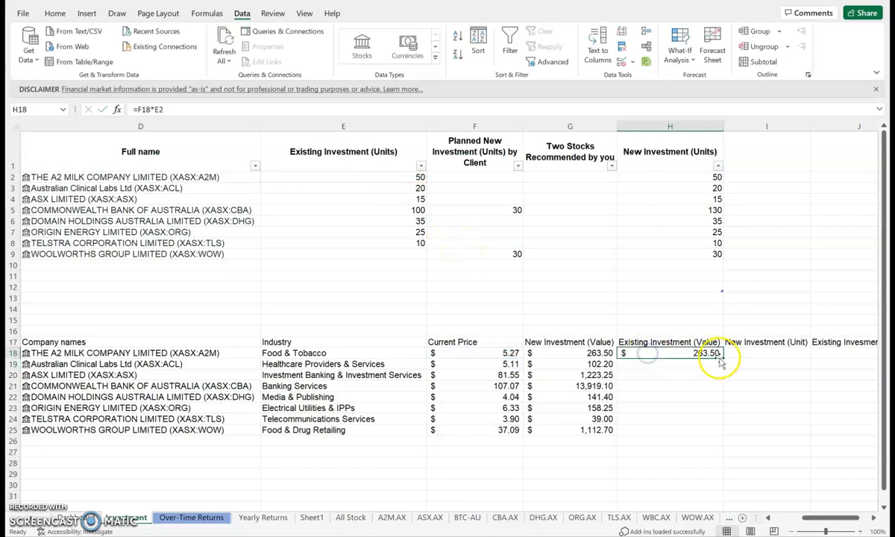
drag(723, 356, 714, 431)
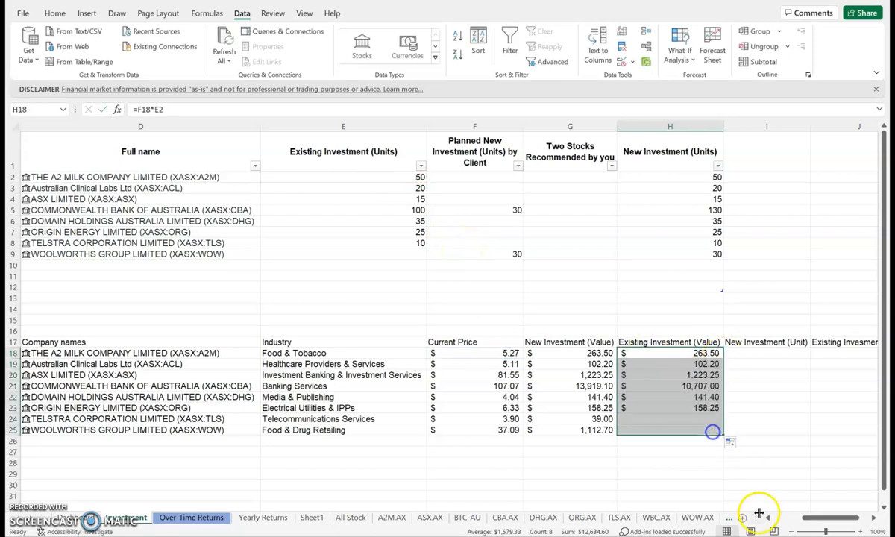